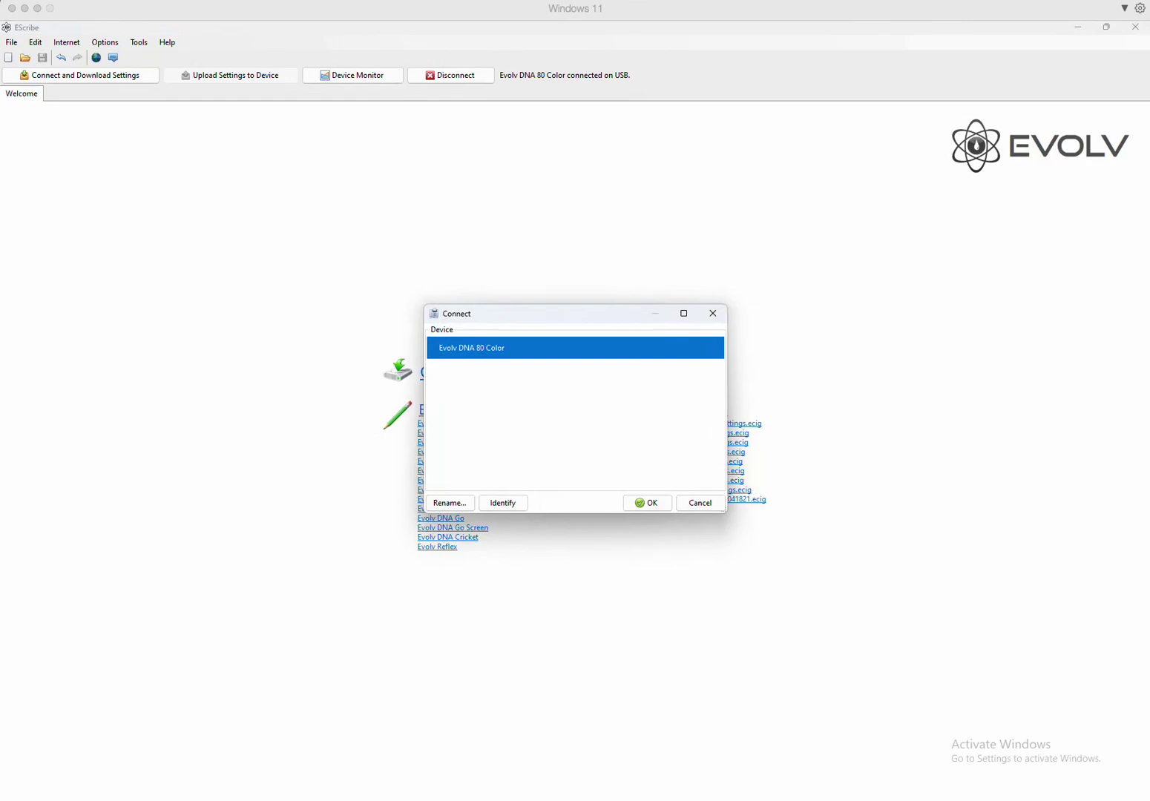
# Connect to the Evolv DNA 80 Color and download its settings (Power 44 W, Boost 0, Warmth 1).
pyautogui.click(655, 507)
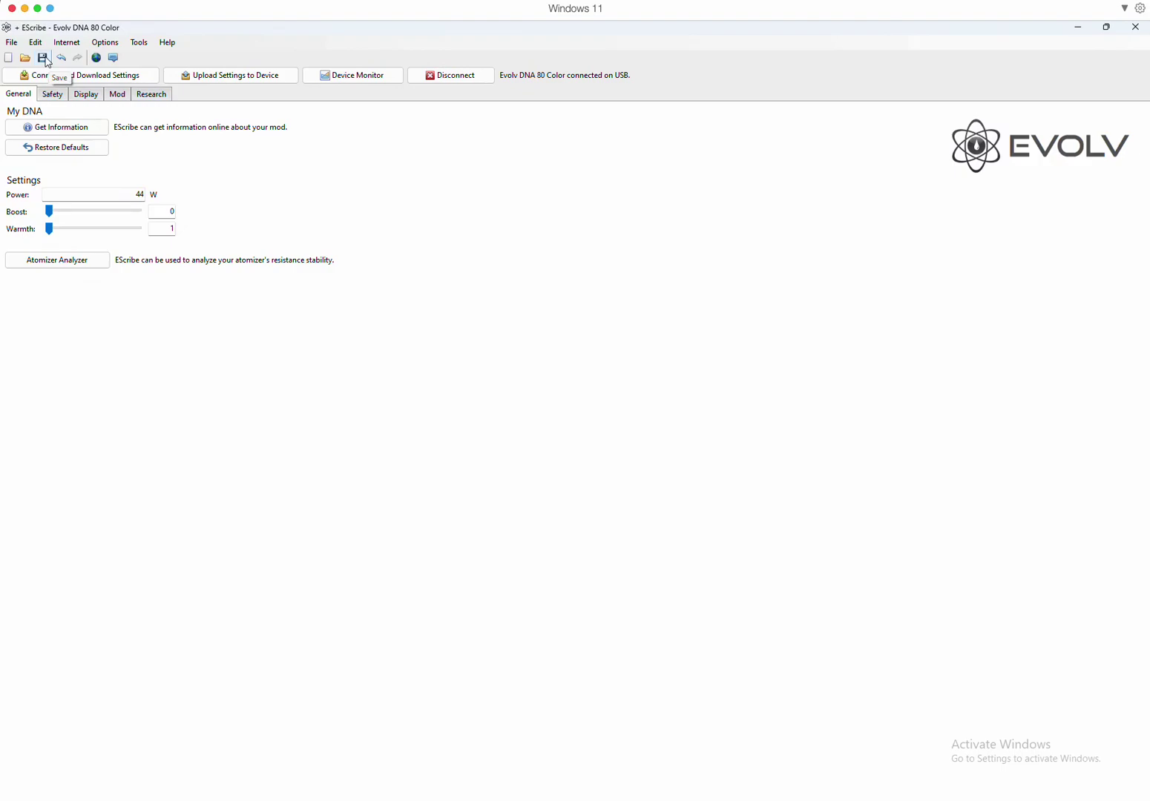
pyautogui.click(44, 60)
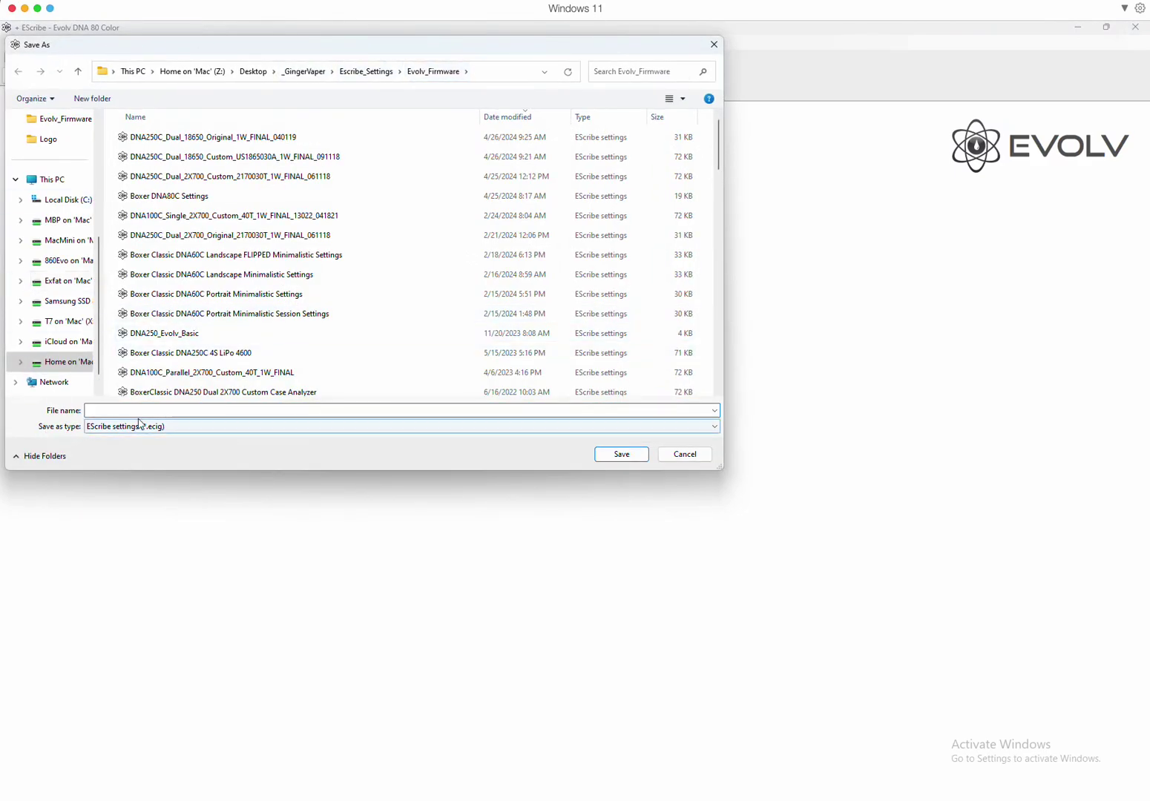
pyautogui.click(683, 455)
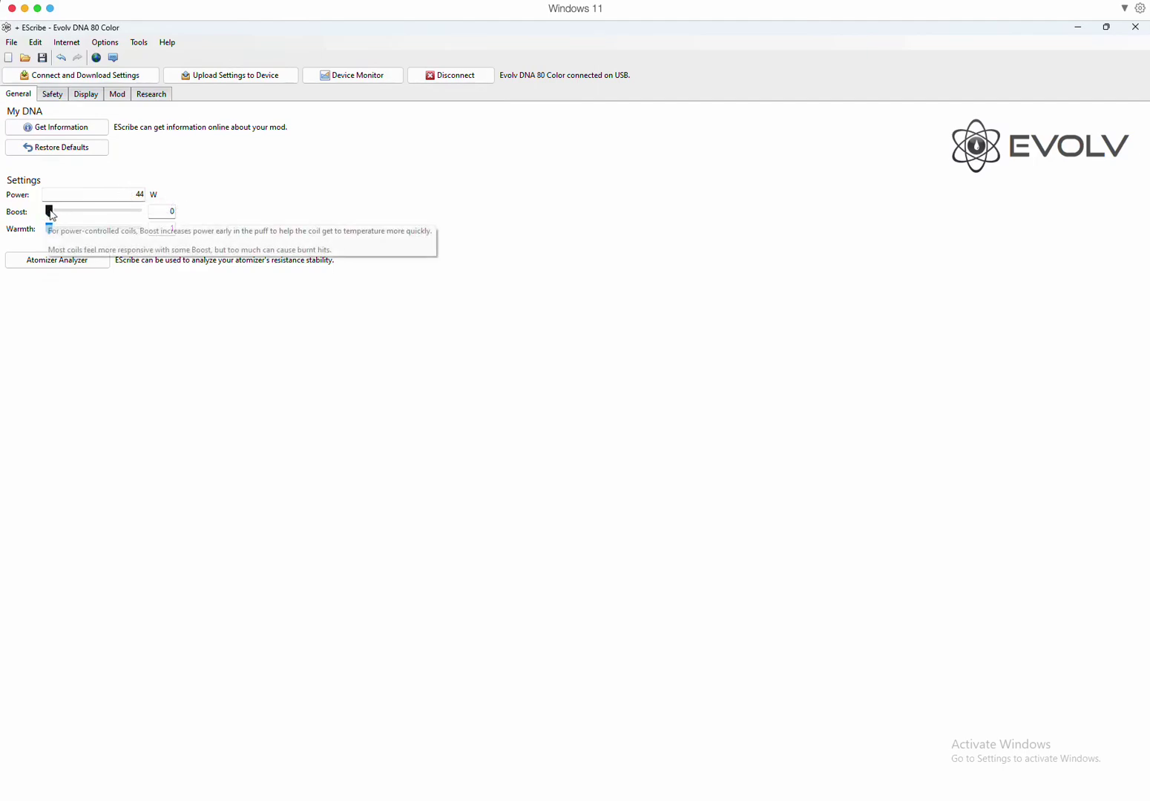
pyautogui.moveTo(52, 215)
pyautogui.mouseDown()
pyautogui.moveTo(159, 228)
pyautogui.moveTo(37, 222)
pyautogui.moveTo(187, 233)
pyautogui.moveTo(39, 228)
pyautogui.mouseUp()
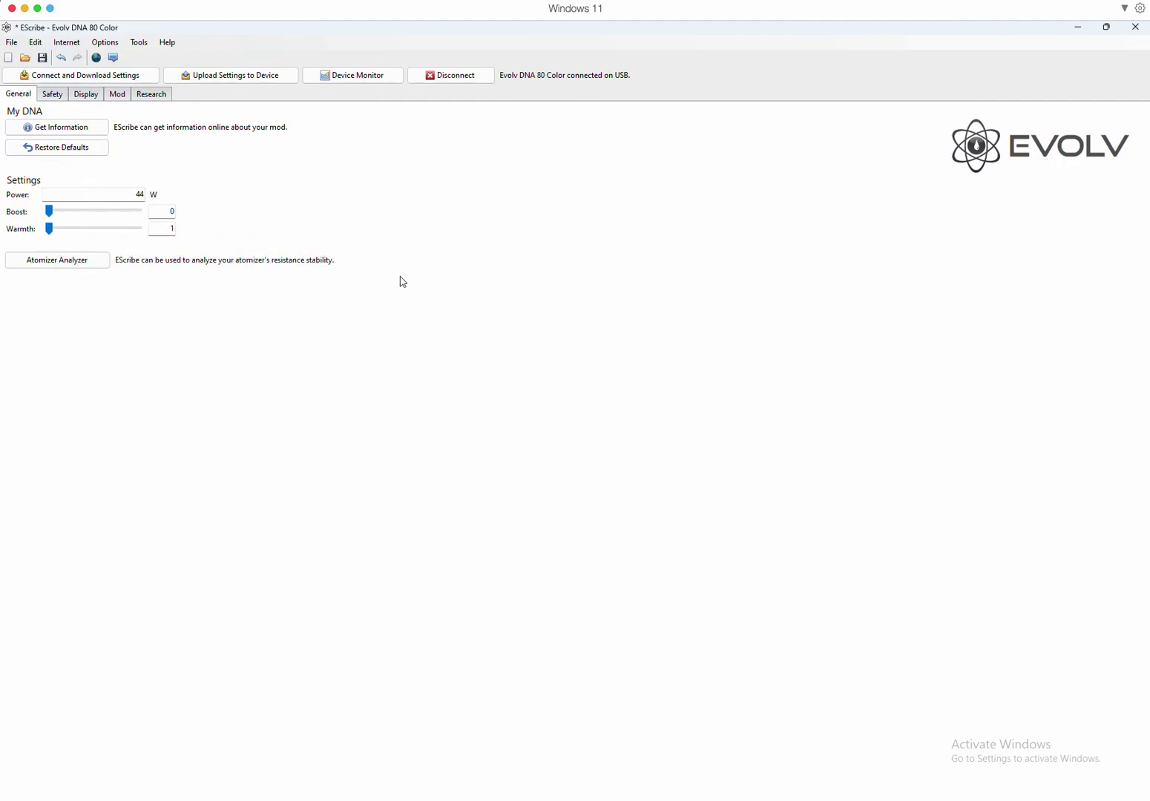
# On the Safety tab, change the Clicks To Lock value to 3.
pyautogui.click(50, 96)
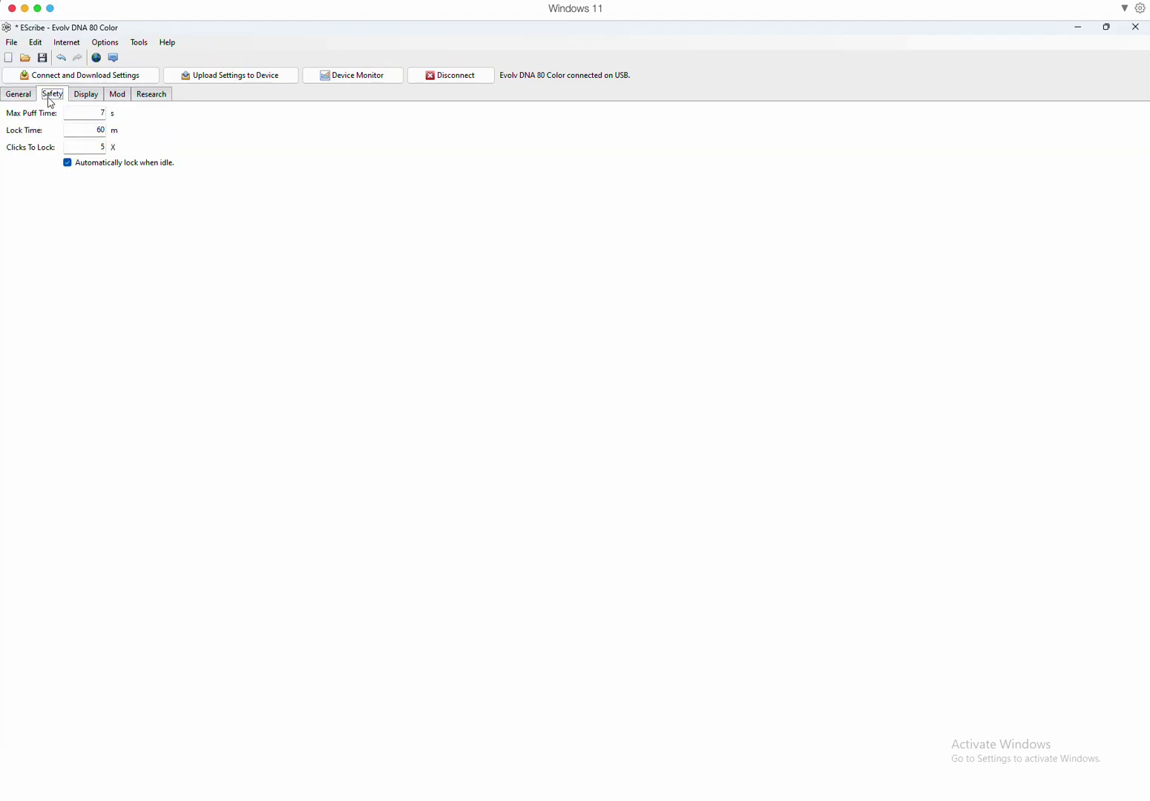
pyautogui.click(95, 146)
pyautogui.doubleClick(95, 146)
pyautogui.write('3')
# On the Mod tab, leave Replay set to Allow on unlikely coils.
pyautogui.click(122, 99)
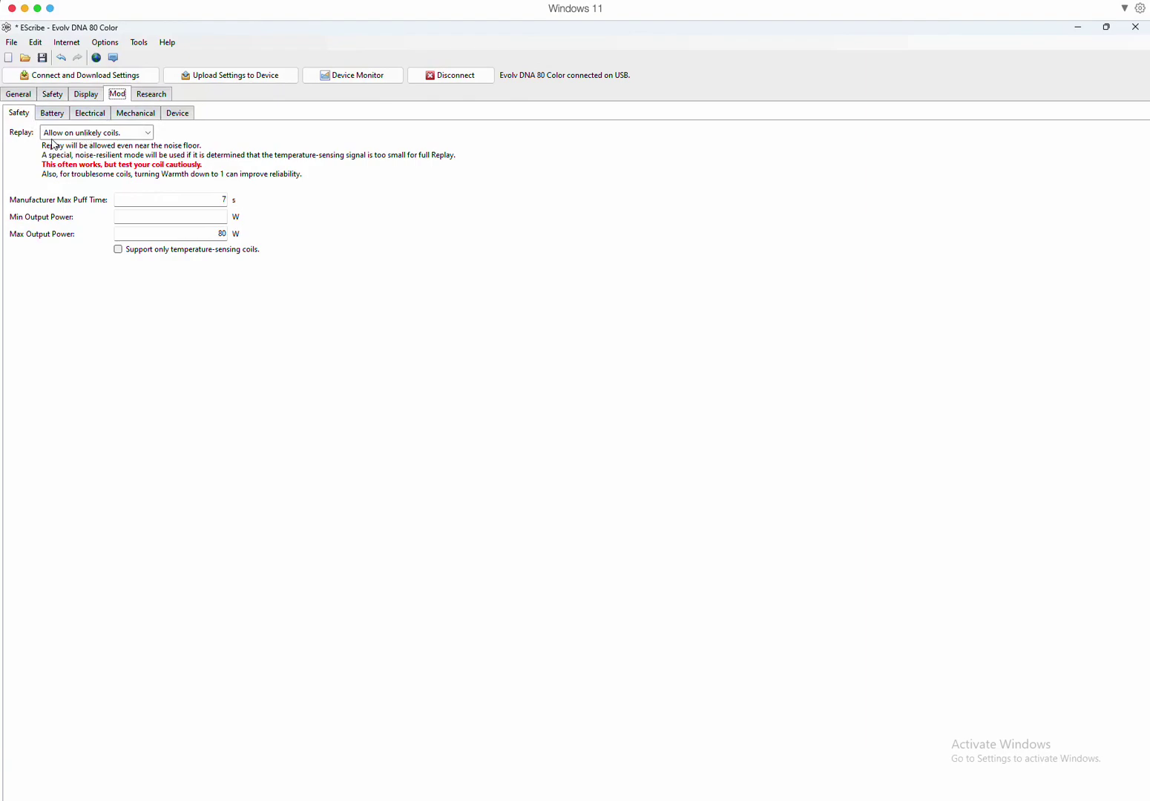
pyautogui.click(122, 138)
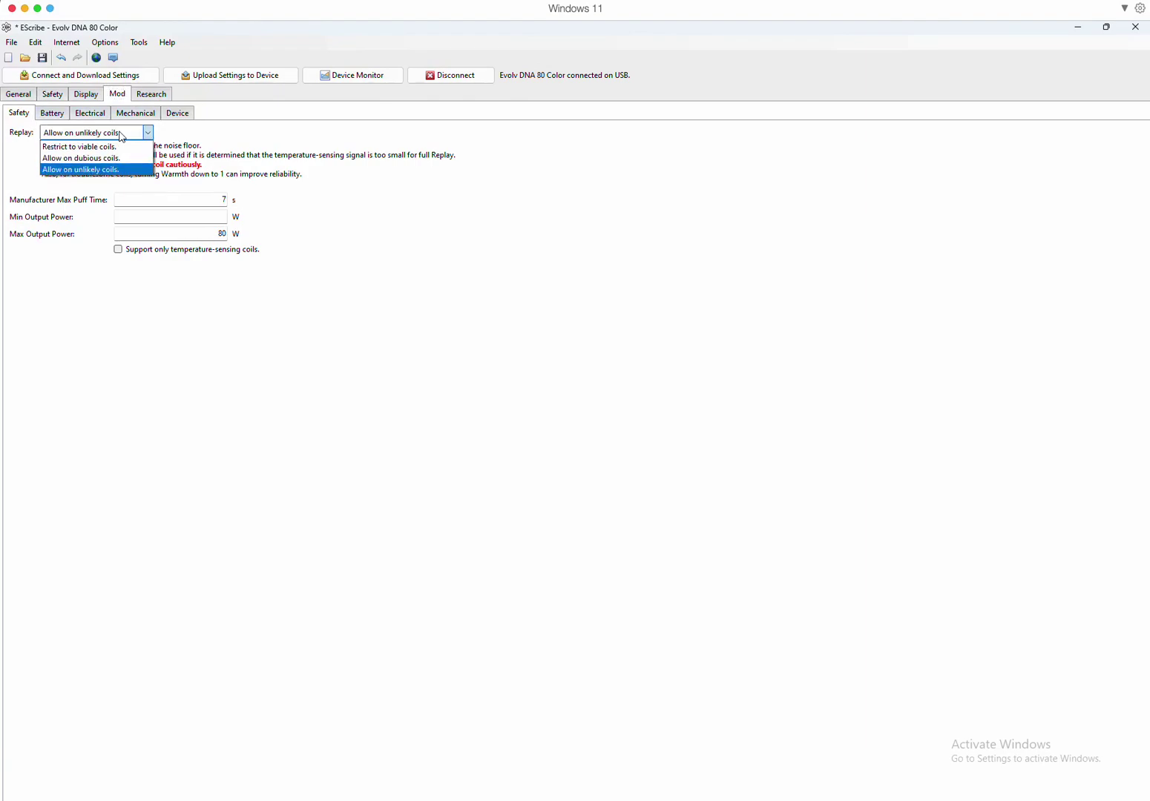
pyautogui.click(104, 172)
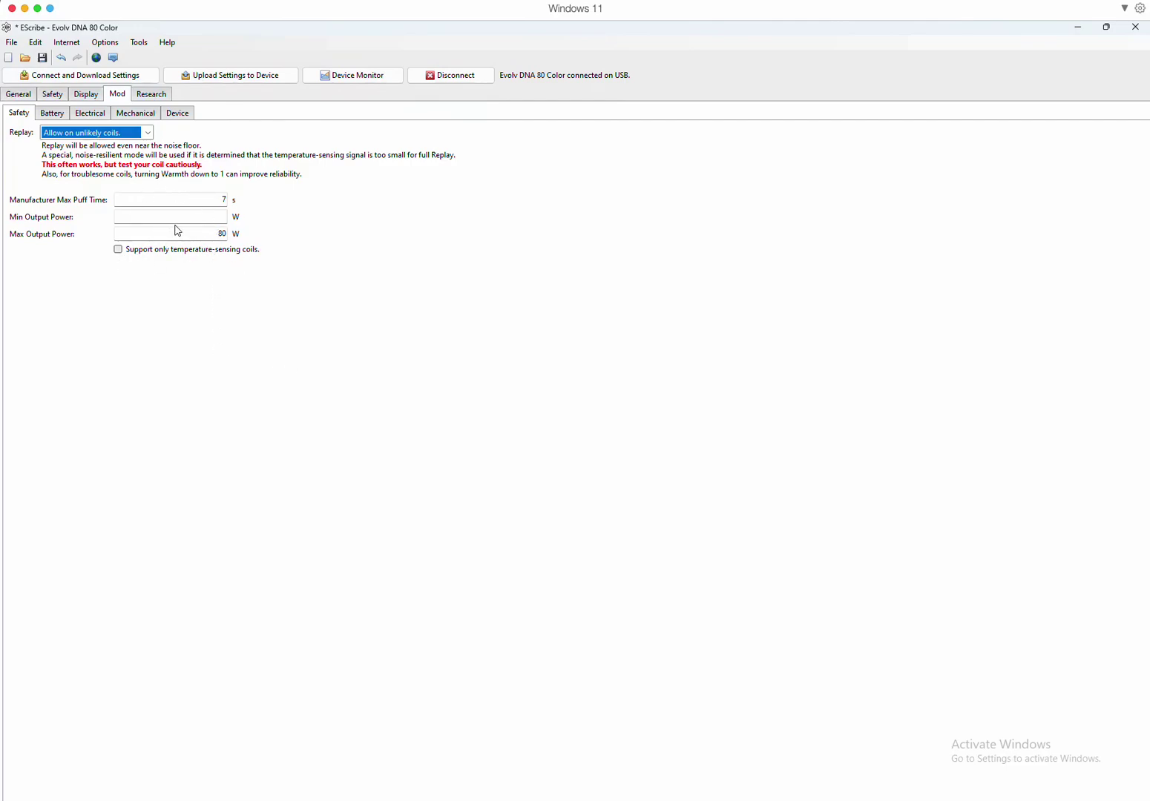
# Review the Battery, Electrical, Mechanical and Device sub-tabs, then show the Research Experimental Setup.
pyautogui.click(61, 117)
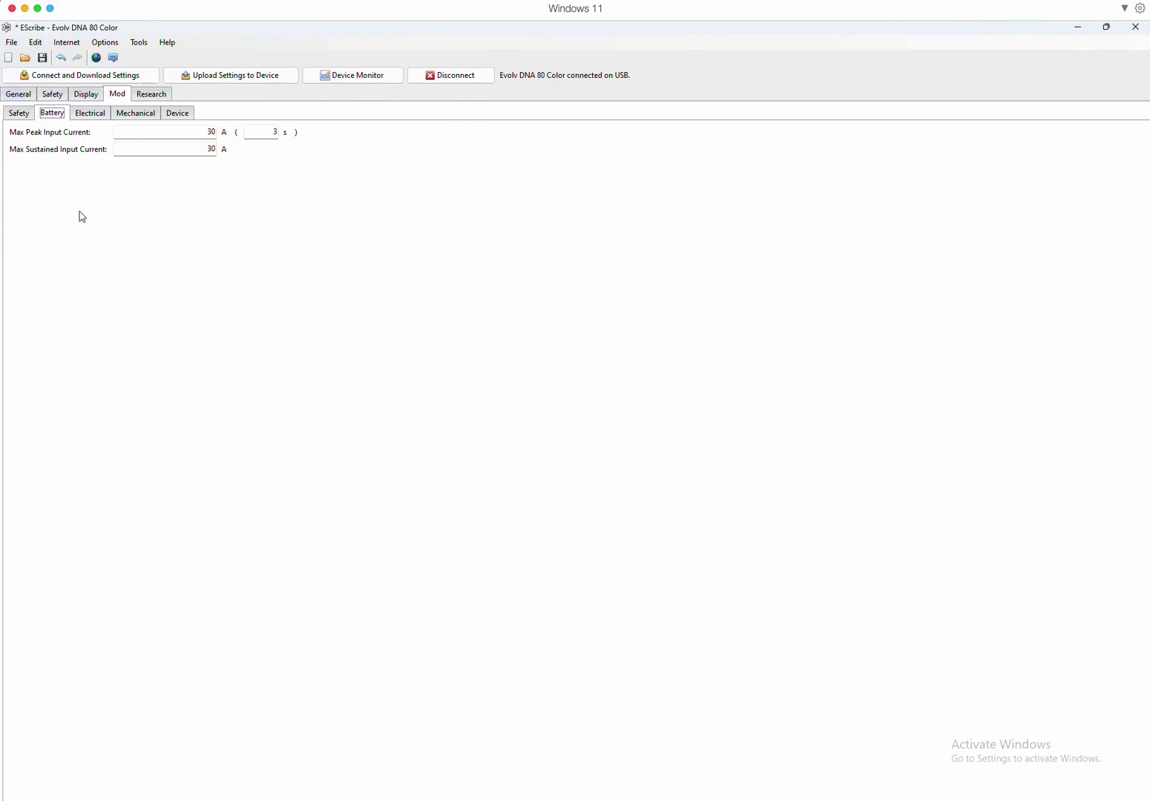
pyautogui.click(102, 117)
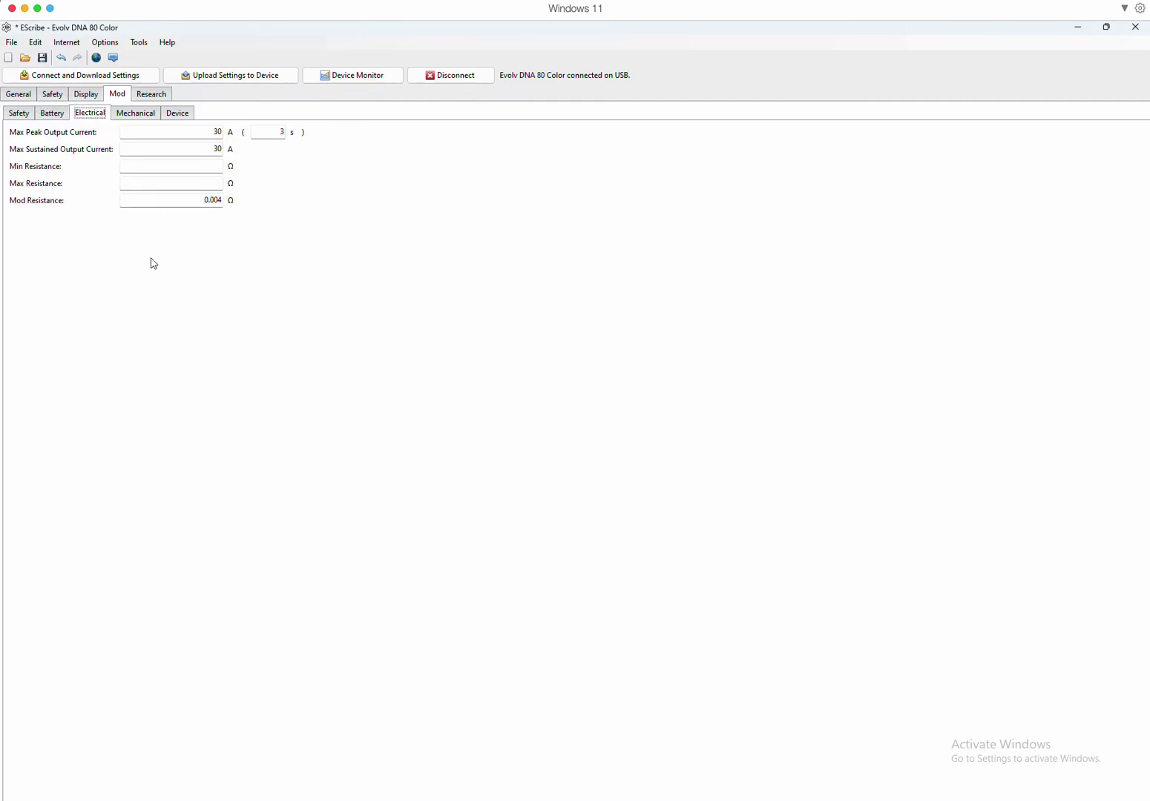
pyautogui.click(148, 120)
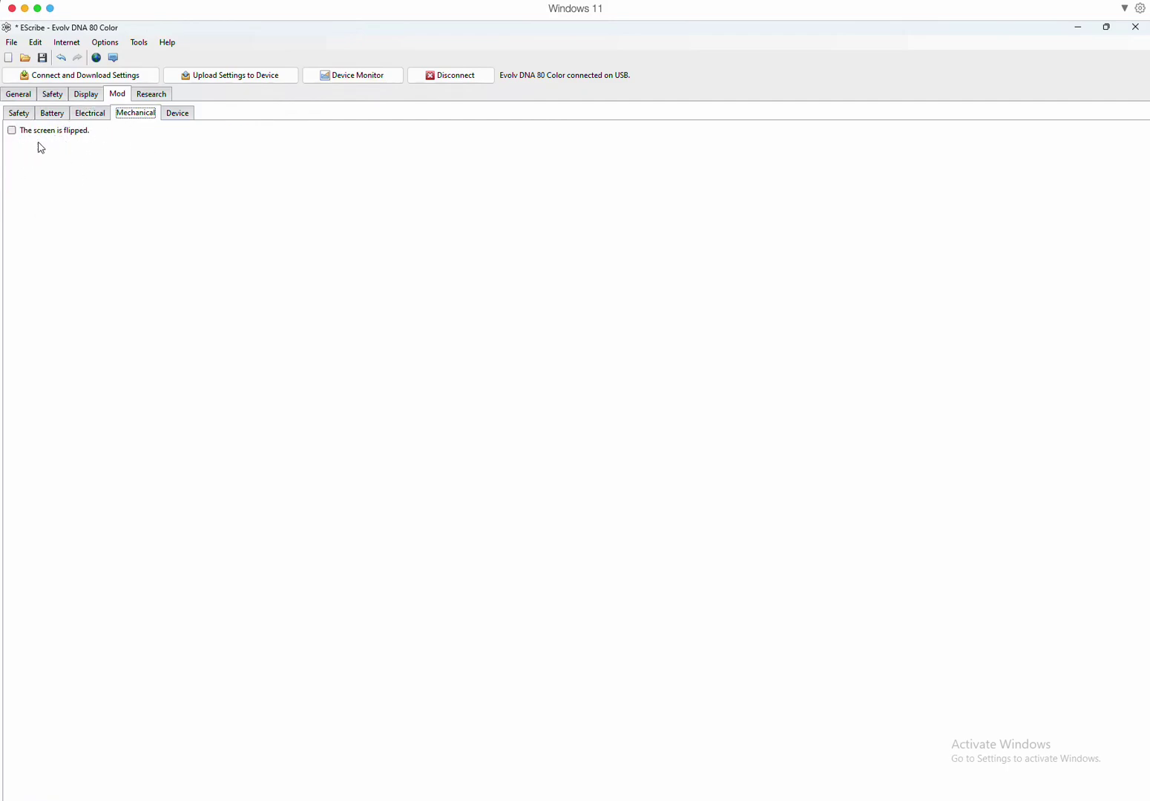
pyautogui.click(179, 112)
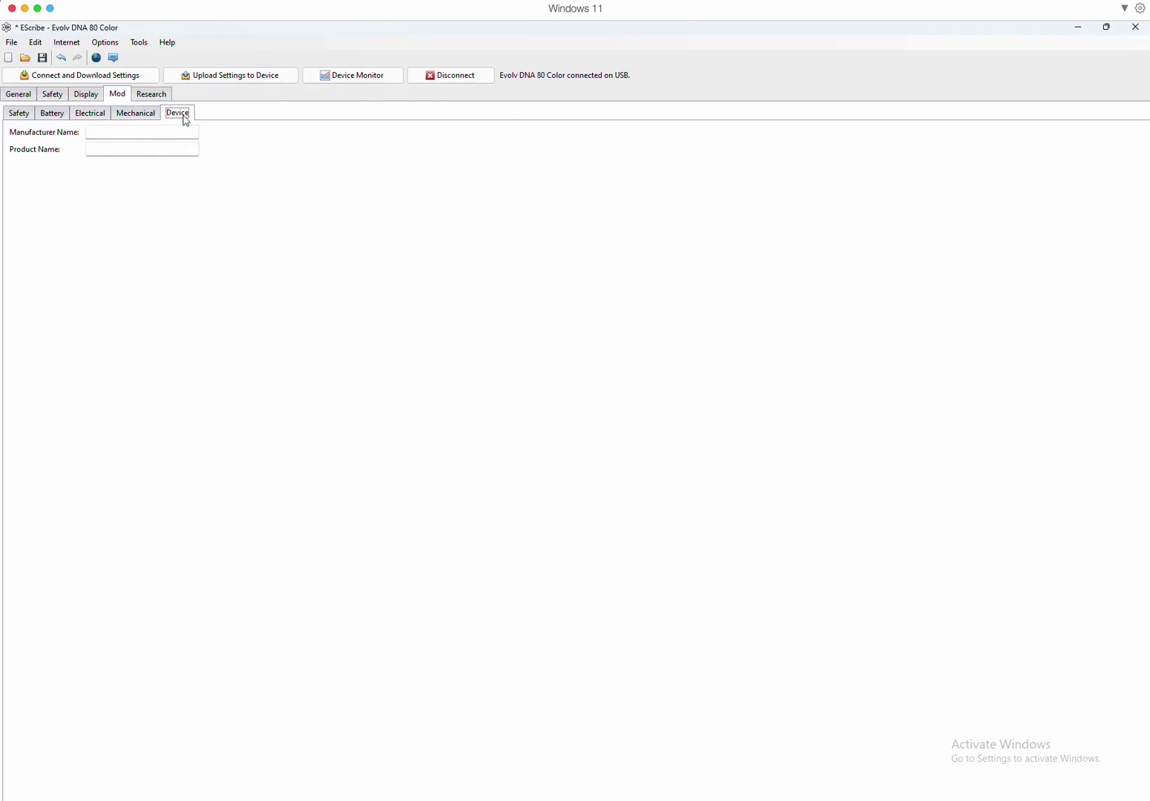
pyautogui.click(160, 97)
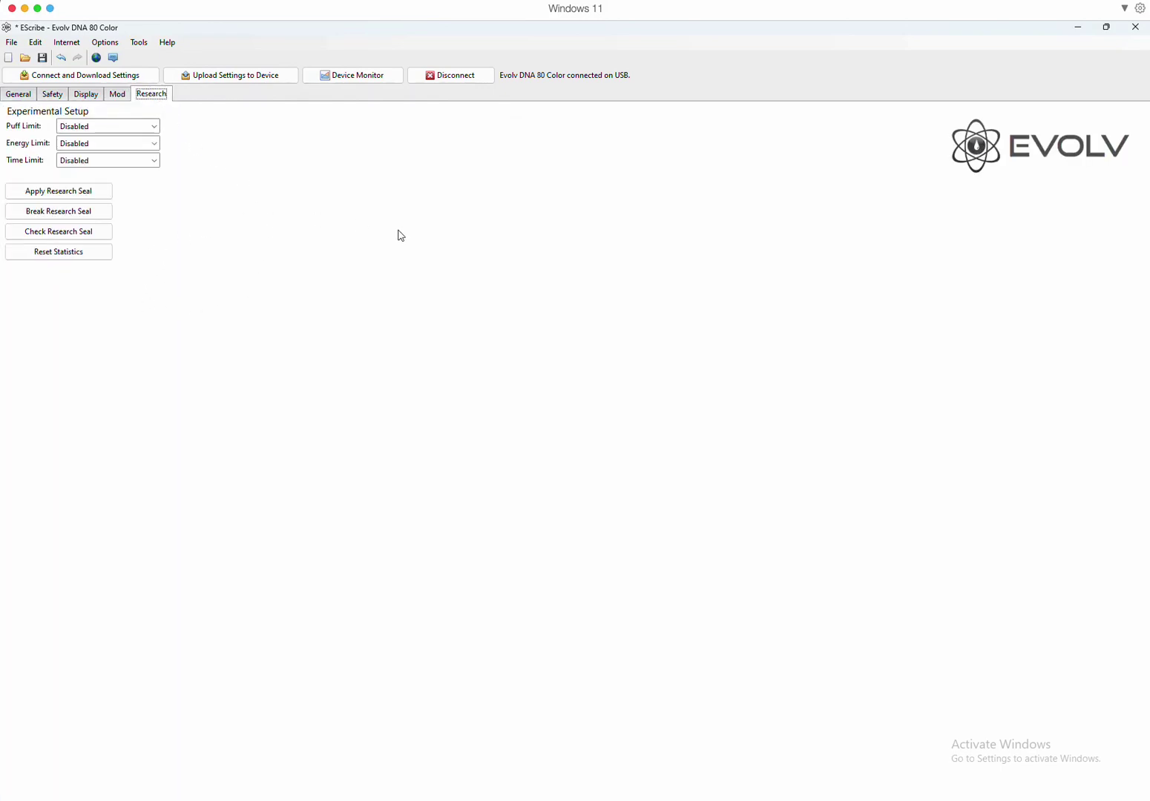
pyautogui.click(92, 99)
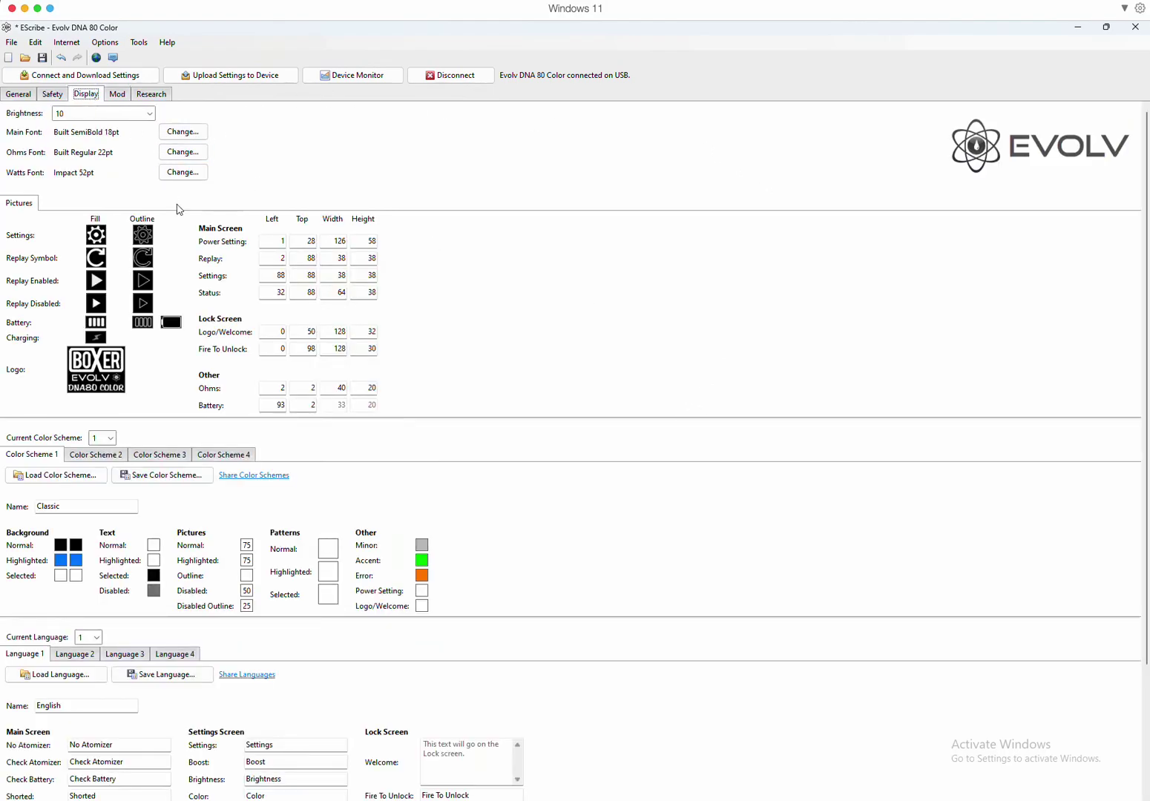
pyautogui.scroll(-3, 674, 522)
pyautogui.scroll(-2, 674, 522)
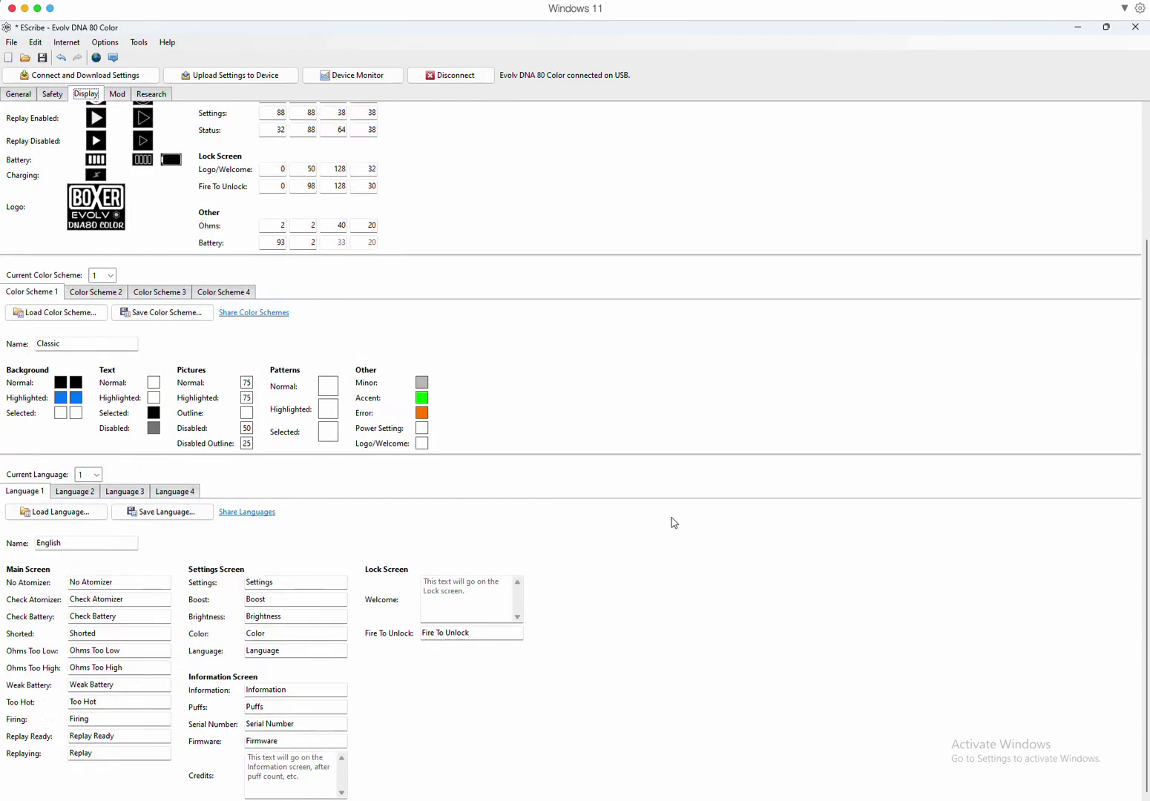
pyautogui.scroll(5, 673, 524)
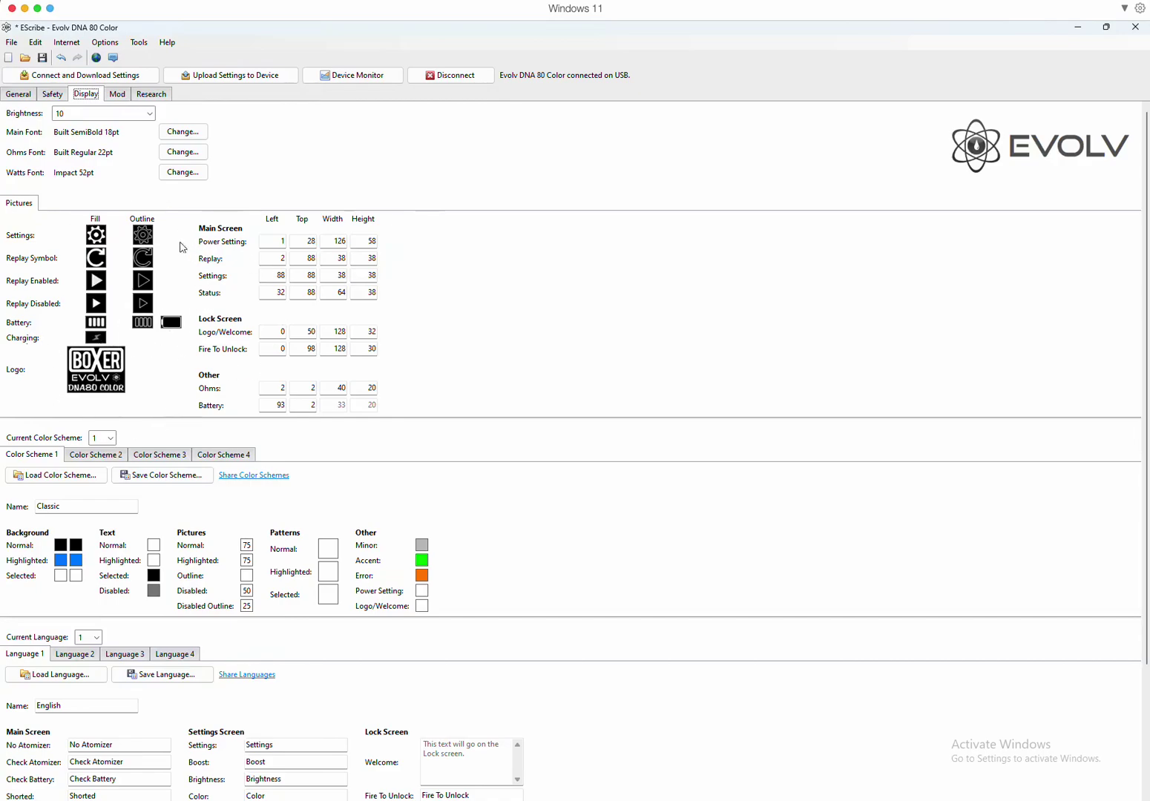
pyautogui.rightClick(97, 236)
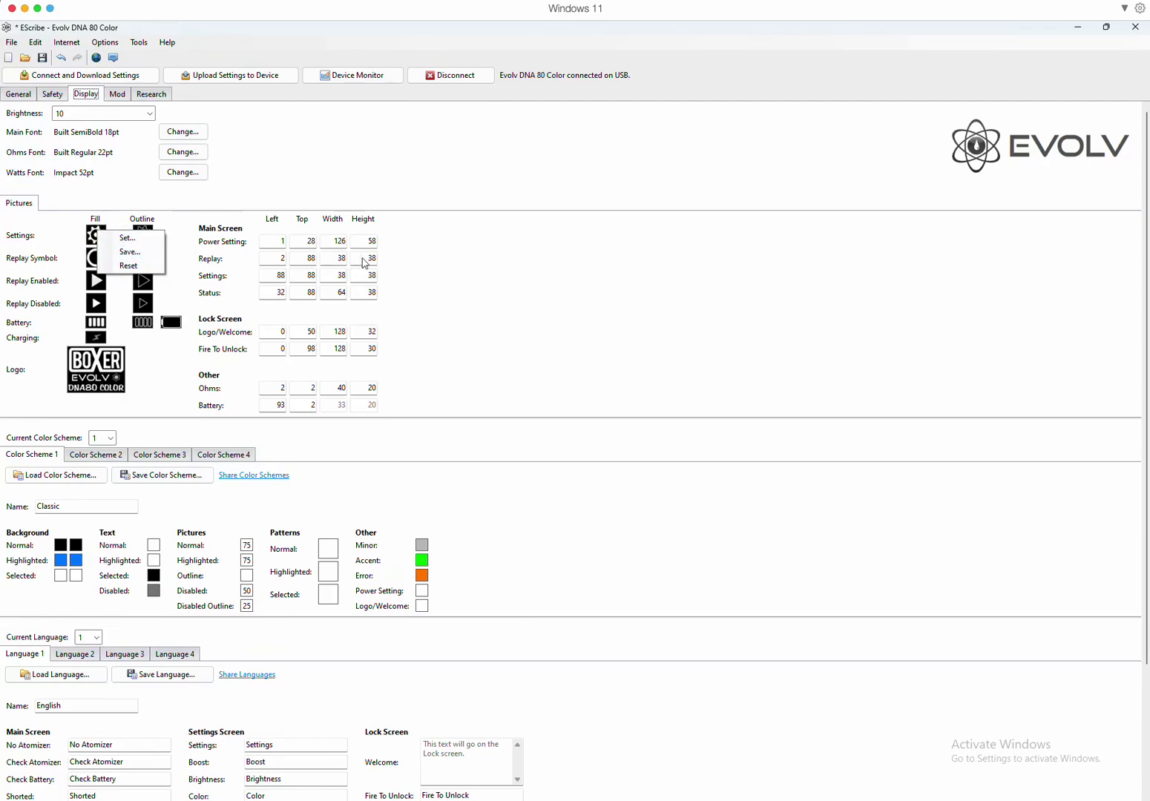
pyautogui.click(511, 281)
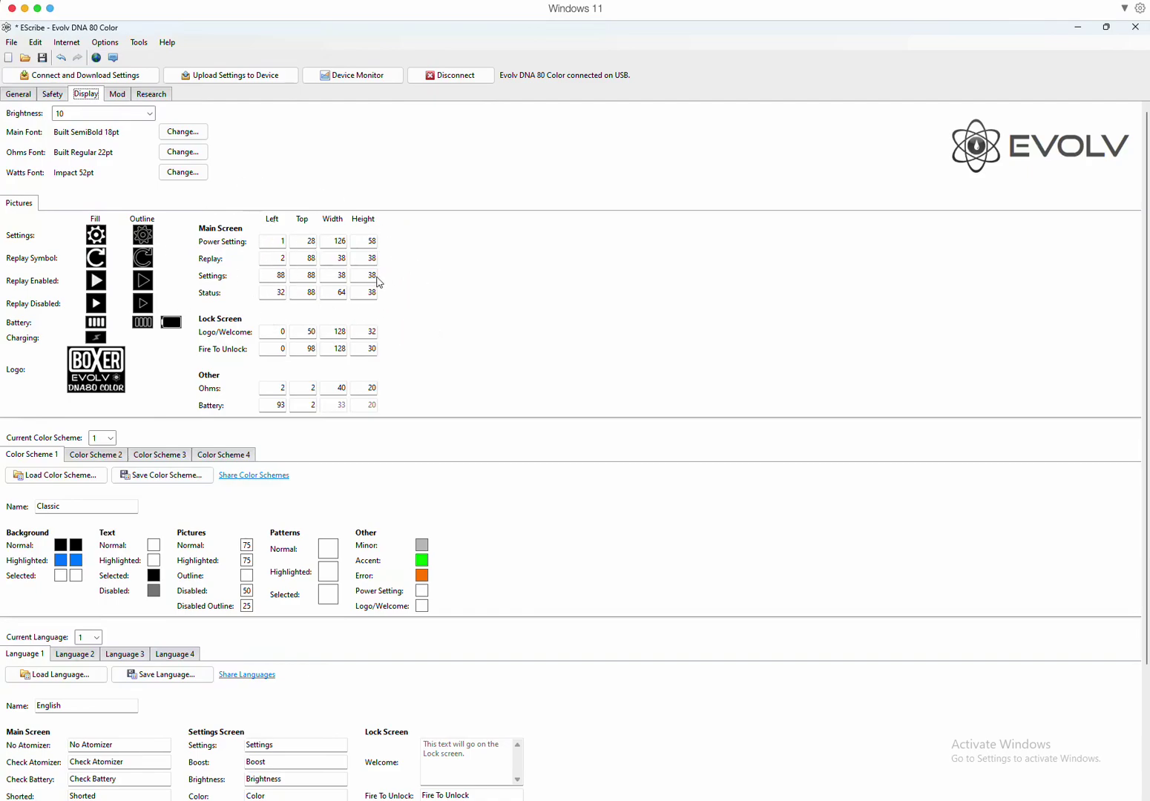
pyautogui.scroll(-3, 295, 449)
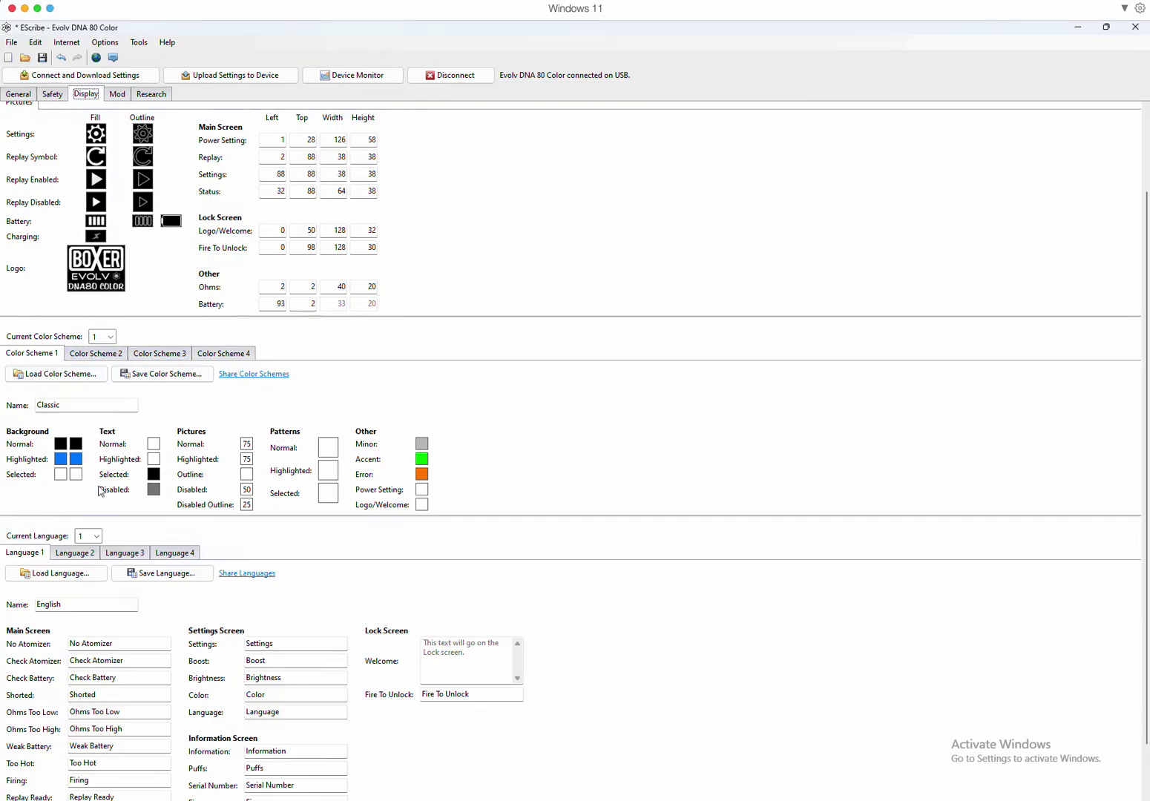
pyautogui.click(98, 355)
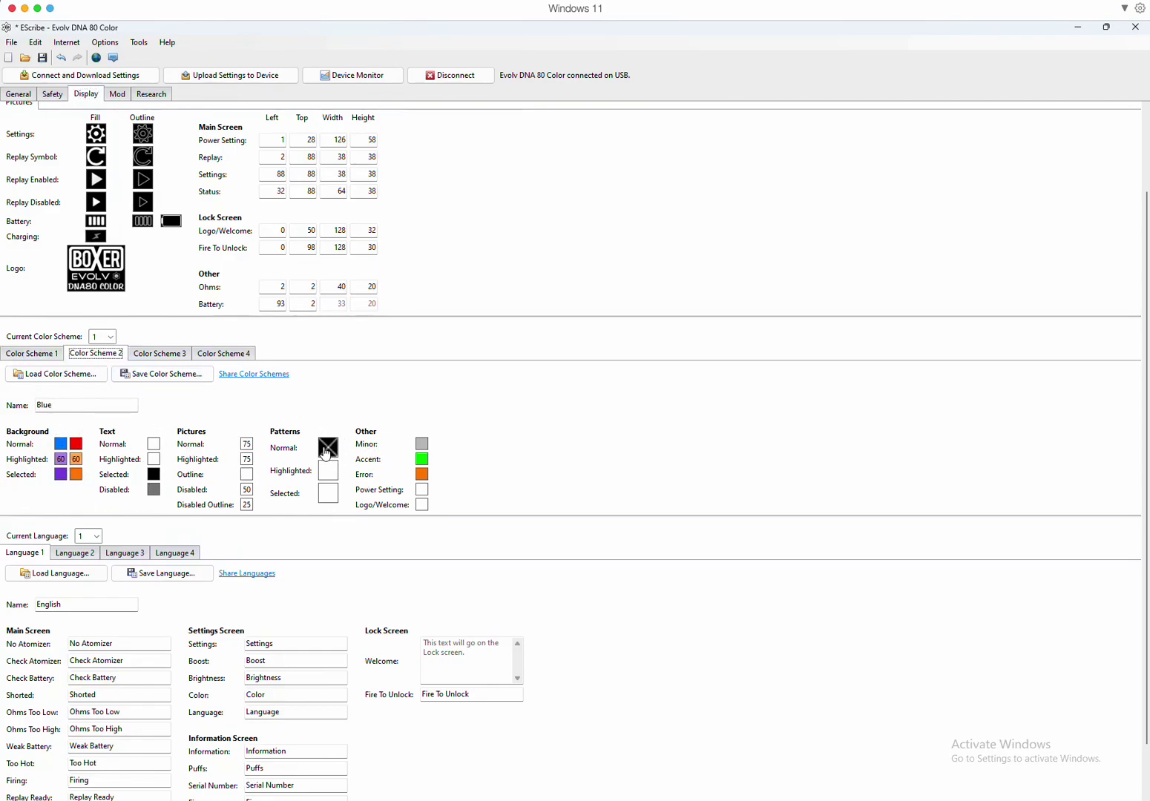
pyautogui.click(31, 354)
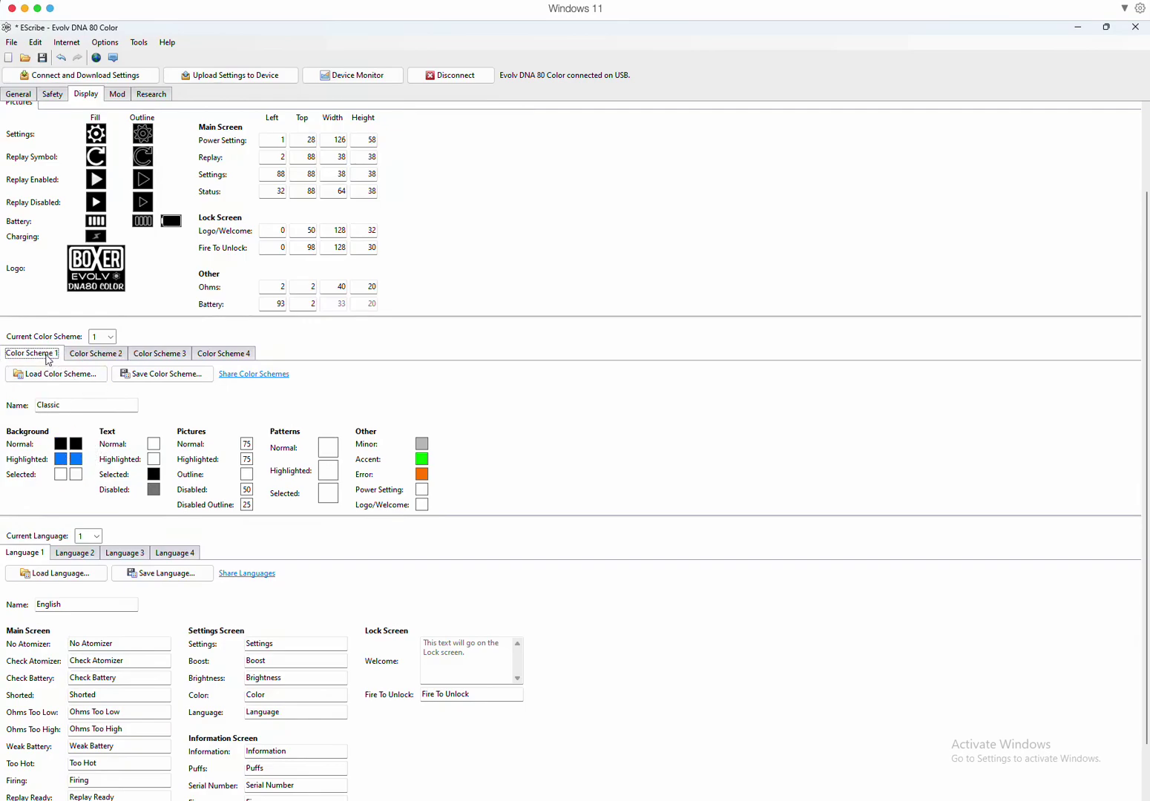
# Abandon picking a Normal pattern picture and browse the Blue, Brick and Boxer colour schemes.
pyautogui.click(328, 448)
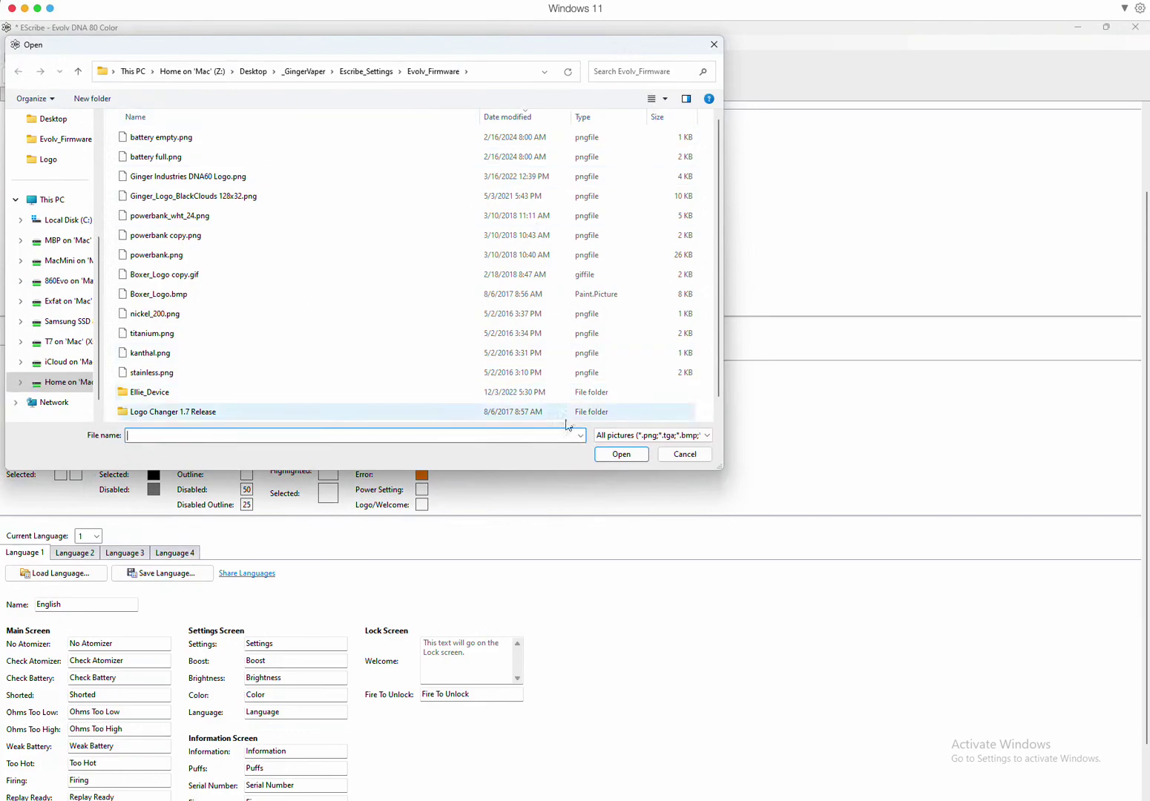
pyautogui.click(703, 455)
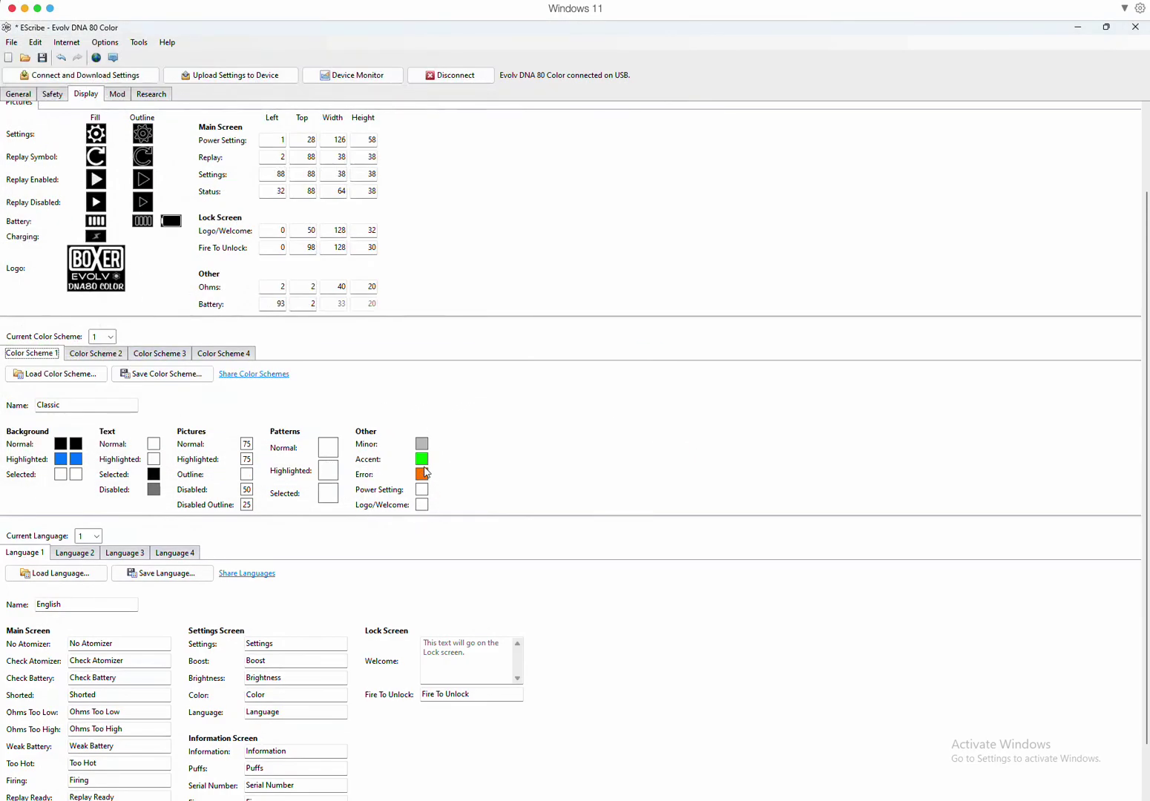
pyautogui.click(82, 354)
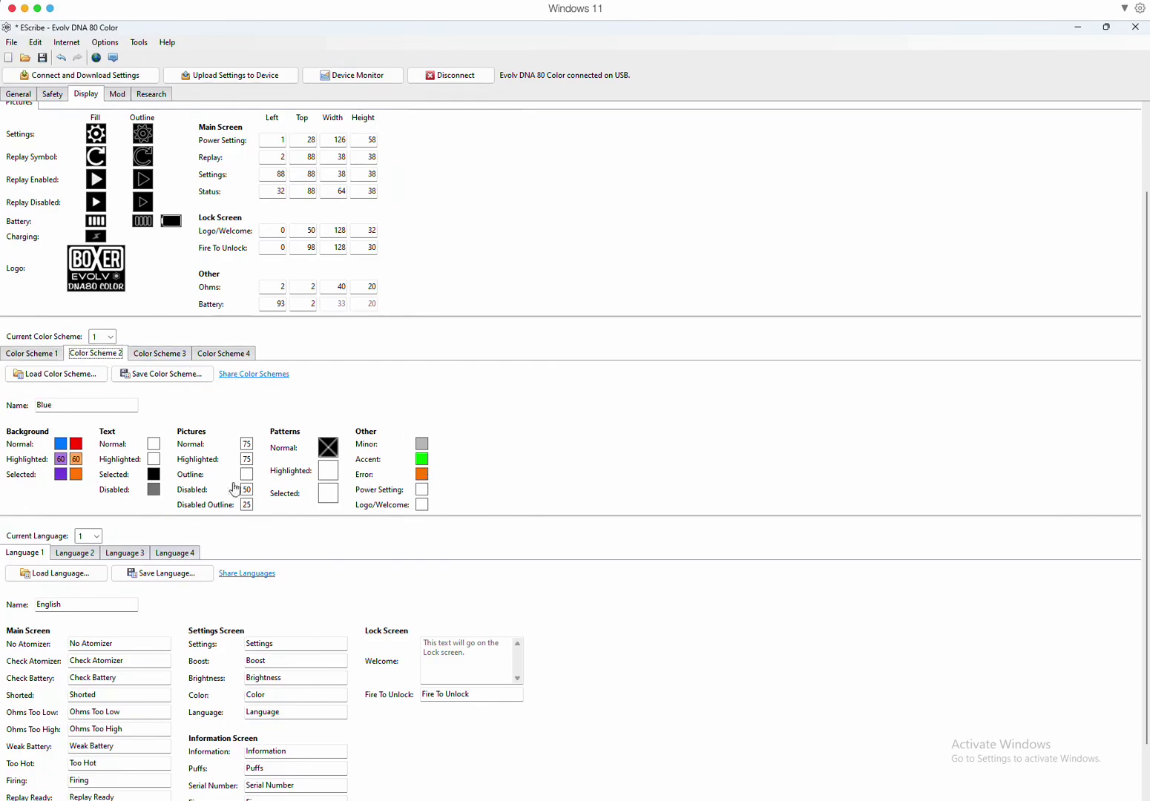
pyautogui.click(152, 355)
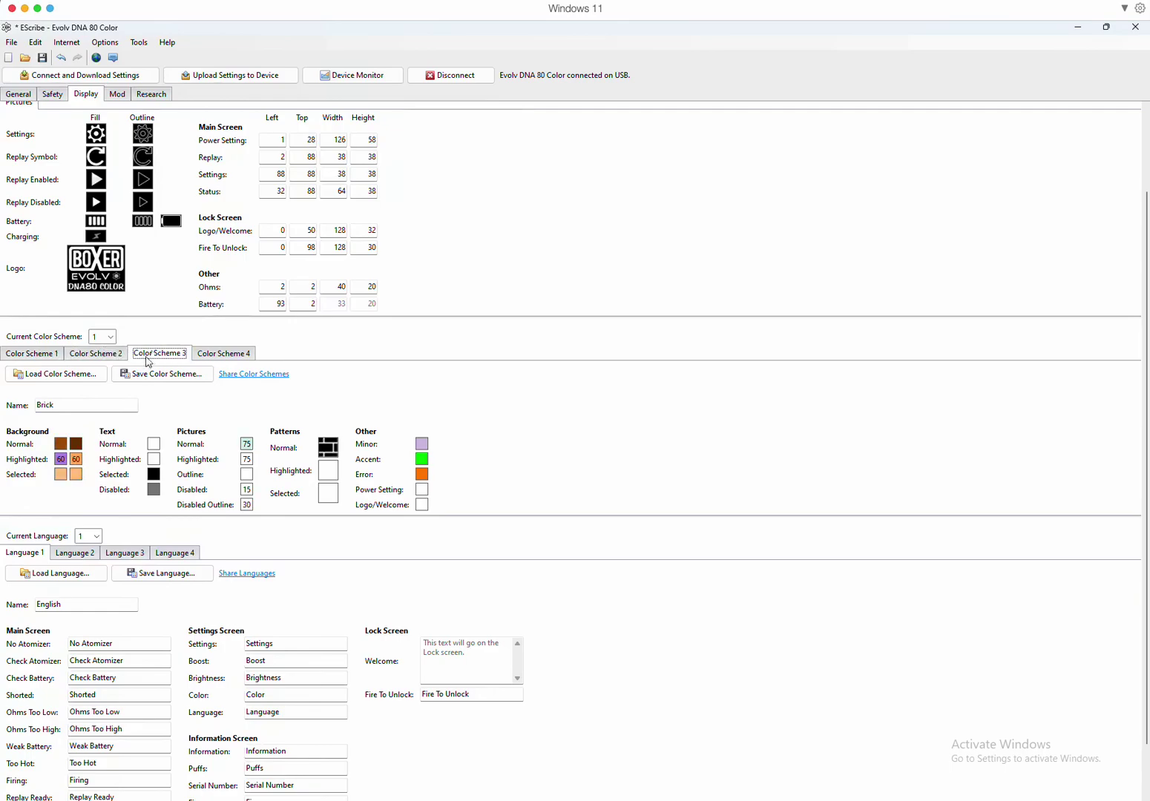
pyautogui.click(241, 356)
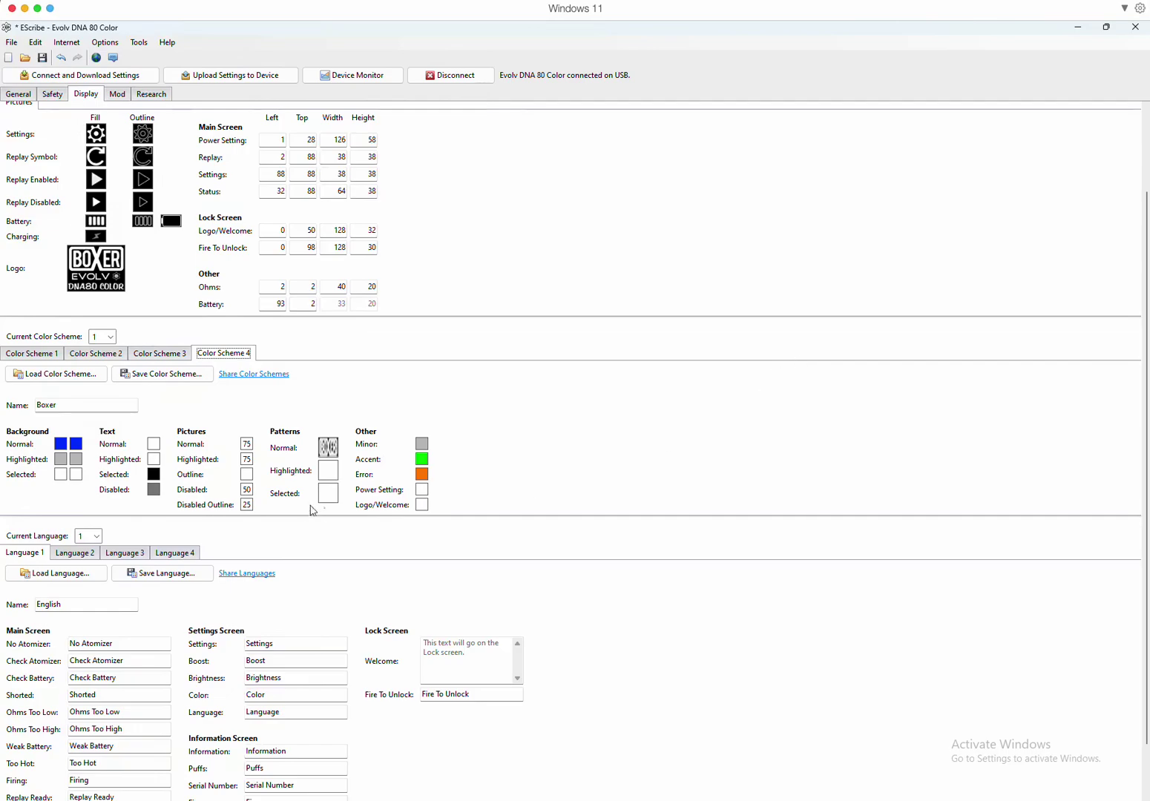
# Check the Language 2 and Language 3 slots, ending on the empty Language 4 slot.
pyautogui.scroll(-1, 616, 420)
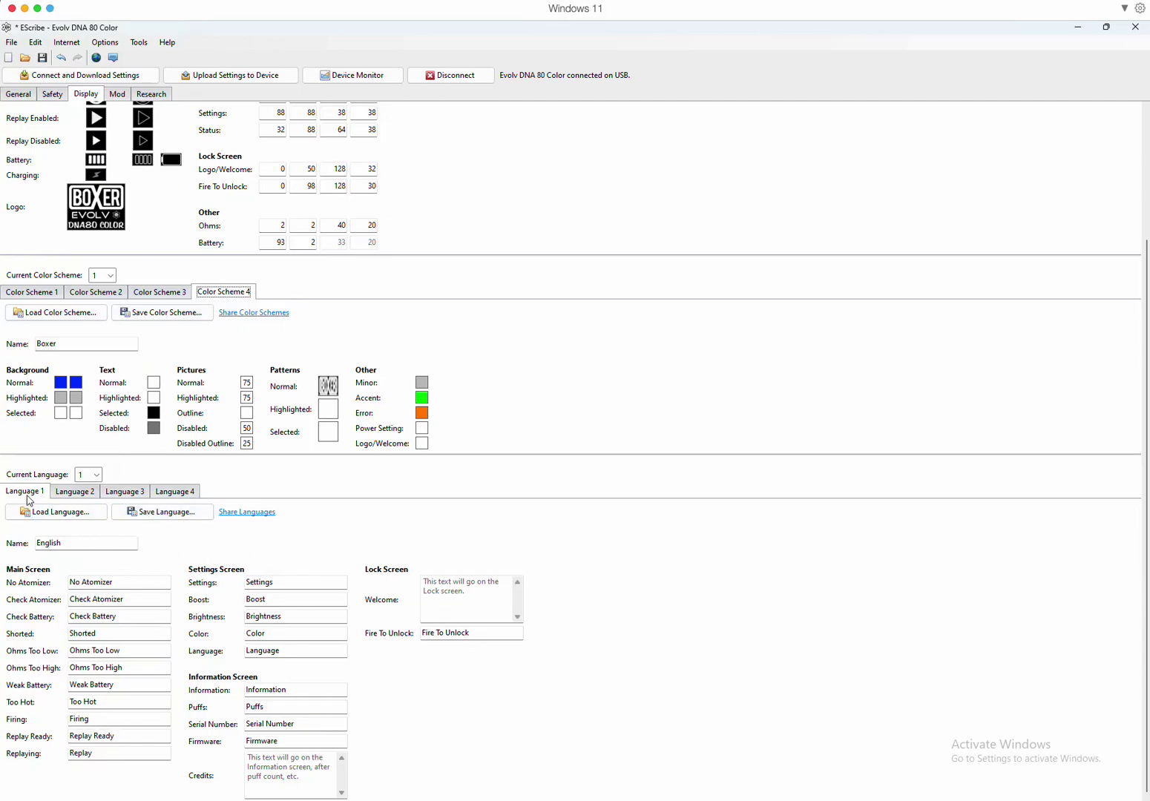
pyautogui.click(86, 492)
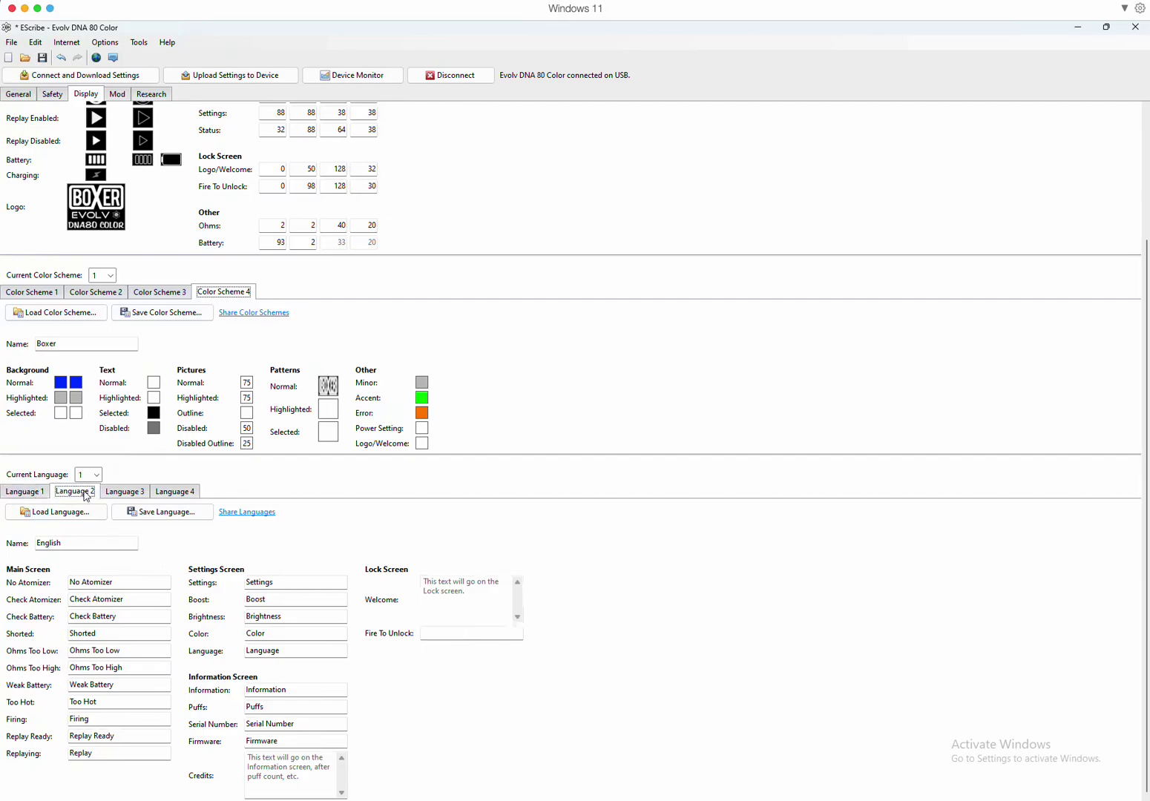
pyautogui.click(121, 492)
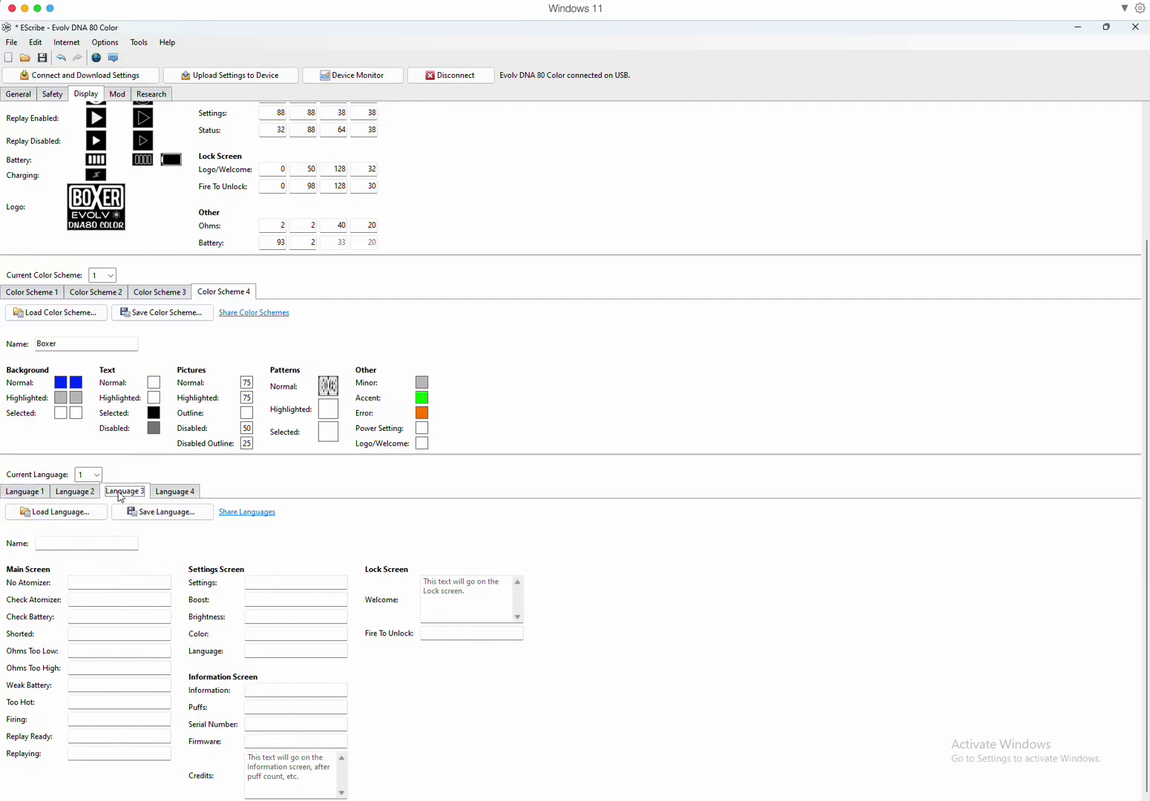
pyautogui.click(180, 493)
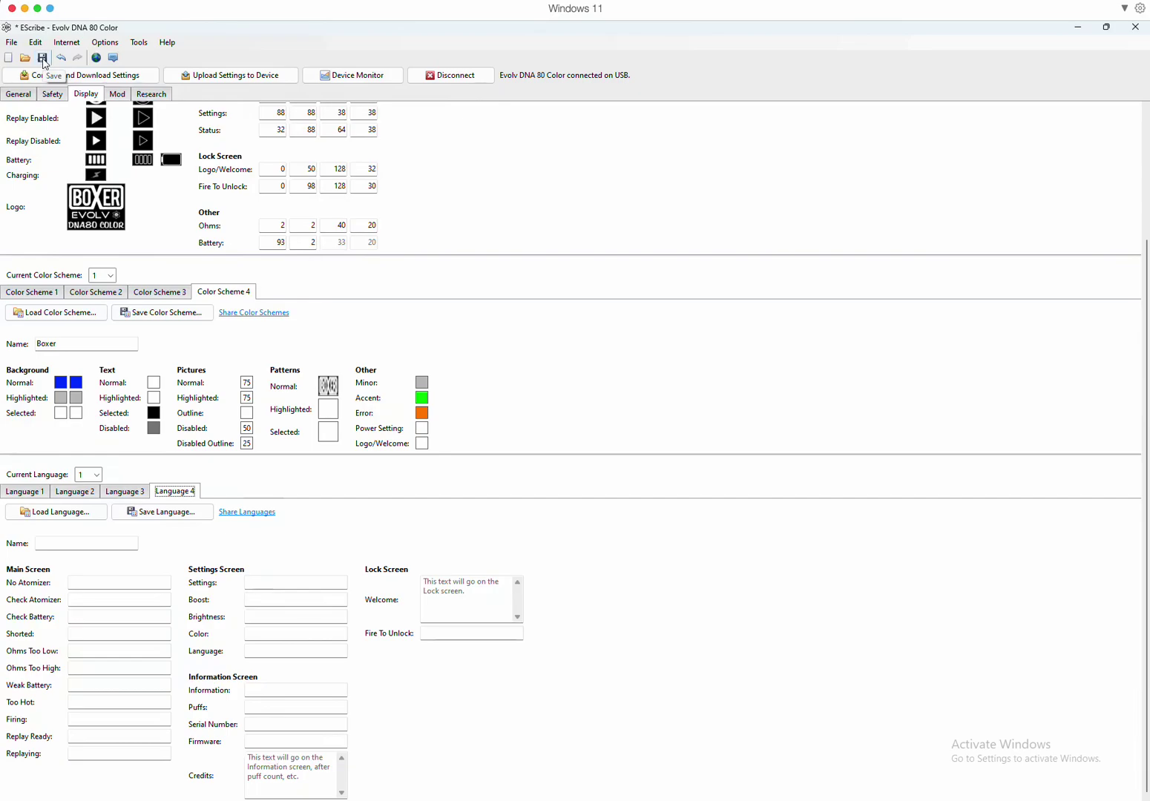
# Upload the settings to the DNA 80 Color and let verification reach 100%.
pyautogui.click(235, 80)
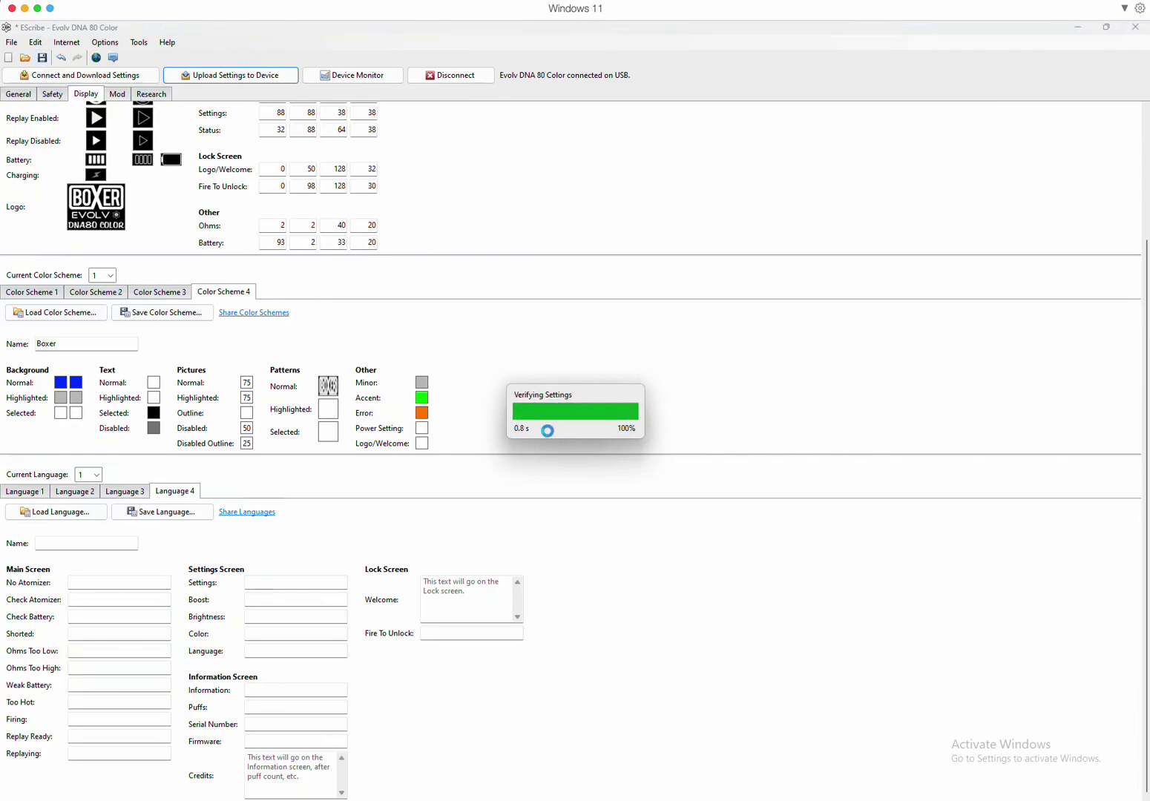